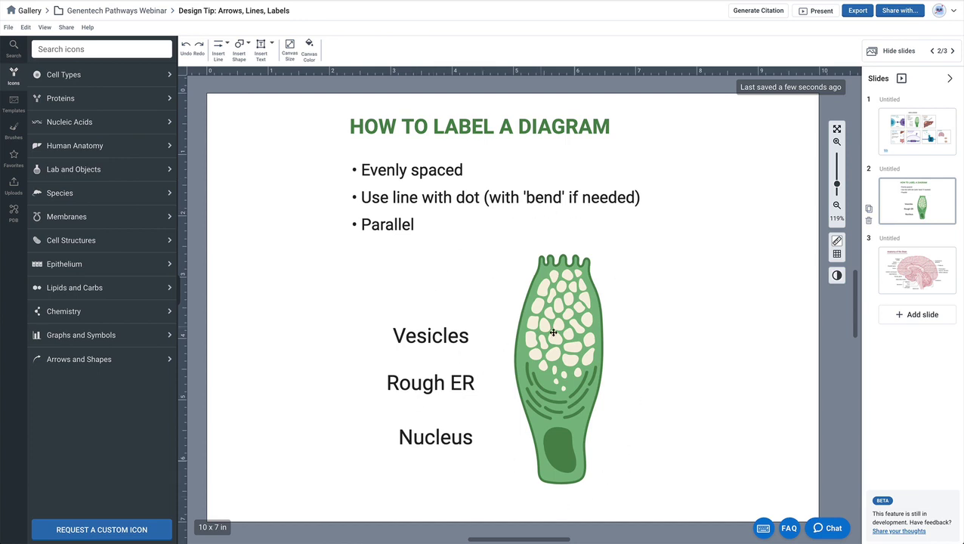
# Stack the Vesicles, Rough ER and Nucleus labels in a column beside the goblet cell
pyautogui.click(567, 368)
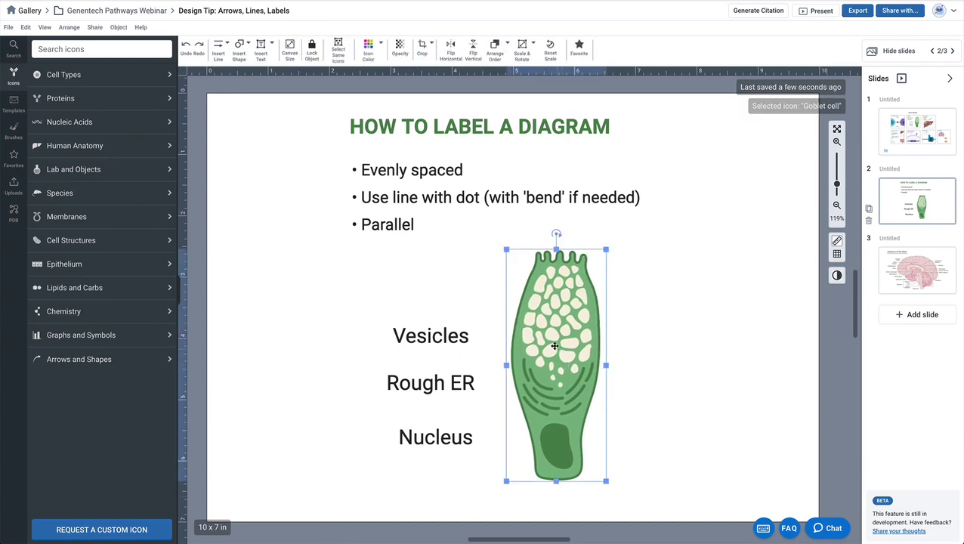
pyautogui.moveTo(438, 330); pyautogui.dragTo(442, 317)
pyautogui.click(445, 383)
pyautogui.moveTo(445, 383); pyautogui.dragTo(436, 354)
pyautogui.moveTo(439, 438); pyautogui.dragTo(462, 454)
pyautogui.moveTo(451, 327); pyautogui.dragTo(452, 315)
# Even out the label spacing, raise Nucleus under Rough ER, and shift the cell slightly down-left
pyautogui.click(665, 401)
pyautogui.moveTo(449, 352); pyautogui.dragTo(456, 364)
pyautogui.moveTo(474, 454); pyautogui.dragTo(450, 422)
pyautogui.click(538, 410)
pyautogui.moveTo(539, 410); pyautogui.dragTo(537, 411)
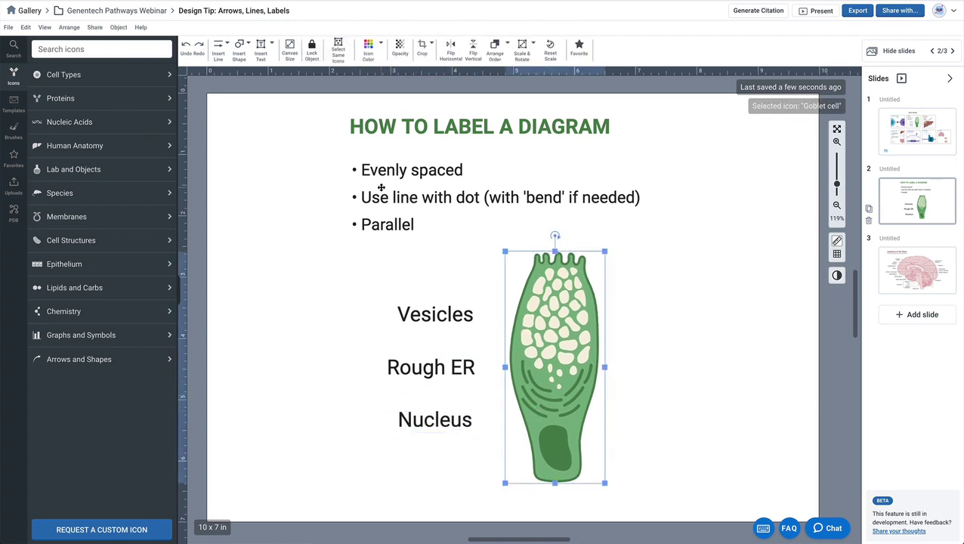
pyautogui.click(222, 47)
# Draw a plain arrow from the Vesicles label into the cell's vesicles
pyautogui.moveTo(239, 88)
pyautogui.click(304, 96)
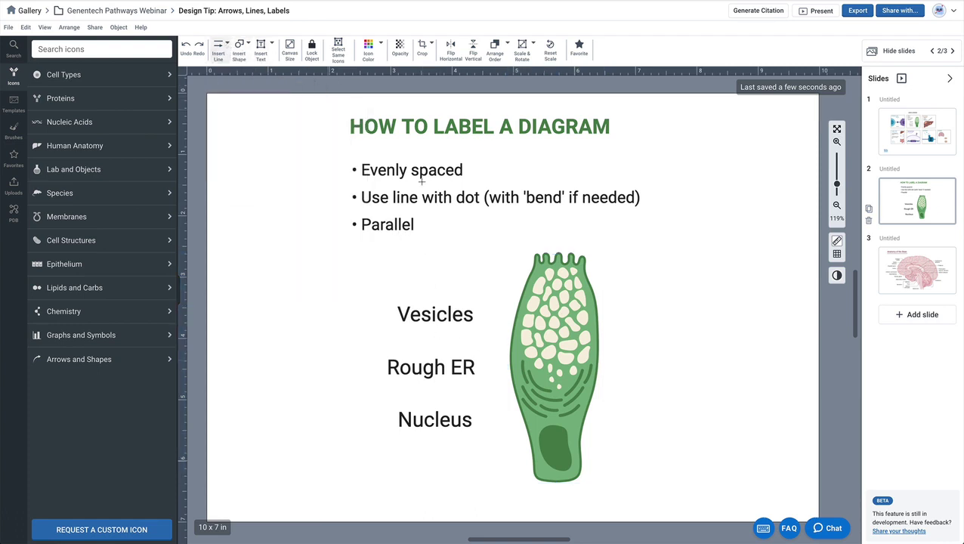
pyautogui.moveTo(482, 317); pyautogui.dragTo(552, 299)
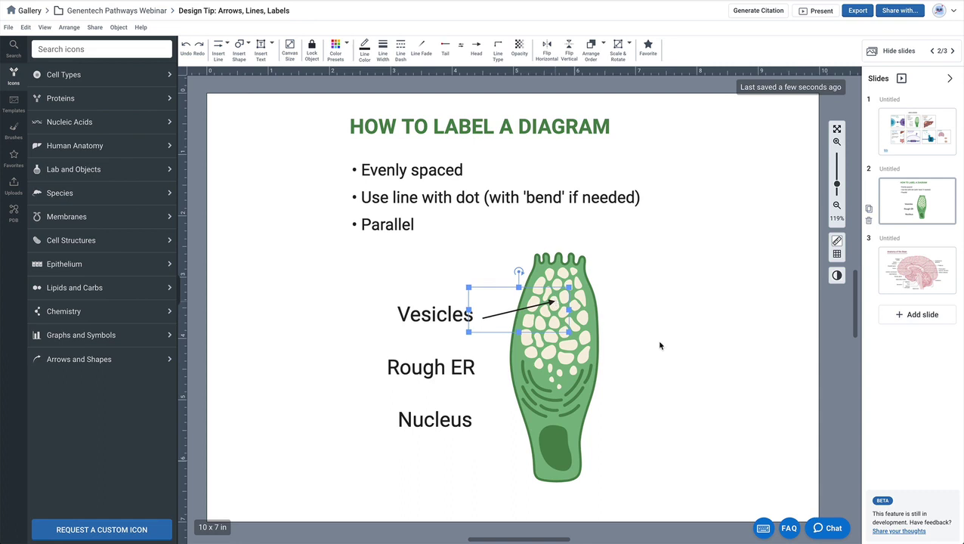
pyautogui.click(612, 333)
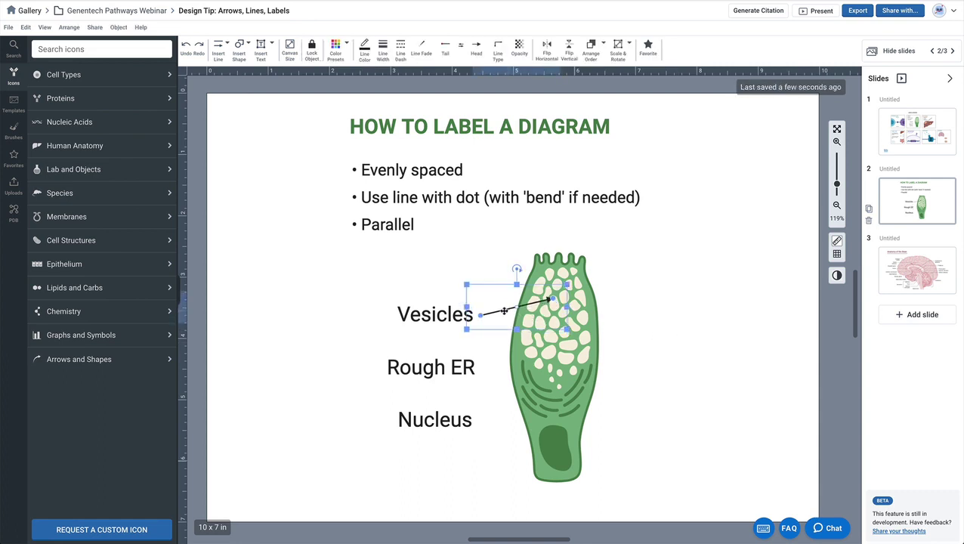
# Draw an arrow from Rough ER into the rough ER and paste a copy for Nucleus
pyautogui.moveTo(479, 366); pyautogui.dragTo(555, 447)
pyautogui.hotkey('ctrl', 'c')
pyautogui.hotkey('ctrl', 'v')
pyautogui.click(633, 464)
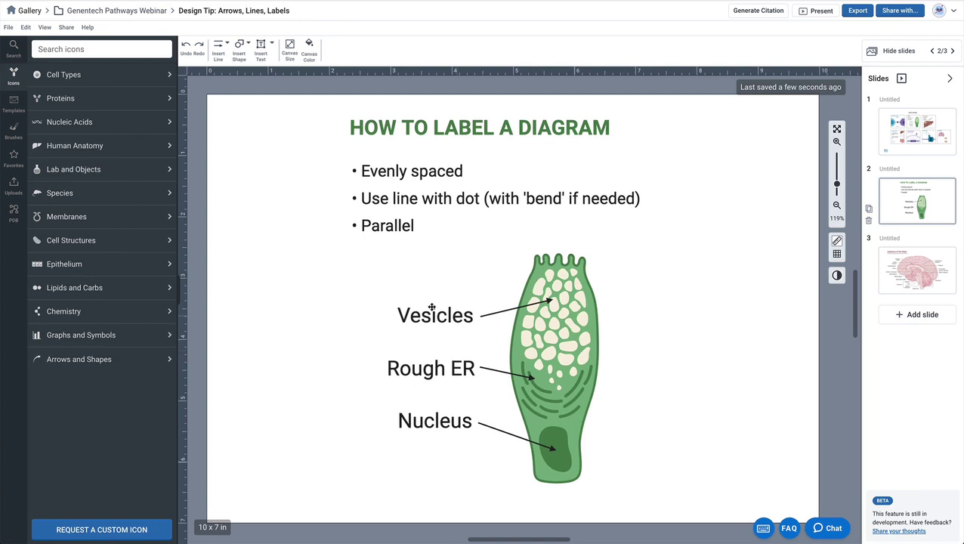
pyautogui.moveTo(324, 281); pyautogui.dragTo(605, 485)
# Move the labeled diagram left and shrink it
pyautogui.moveTo(561, 386); pyautogui.dragTo(430, 401)
pyautogui.moveTo(472, 265); pyautogui.dragTo(457, 291)
pyautogui.moveTo(430, 367); pyautogui.dragTo(446, 355)
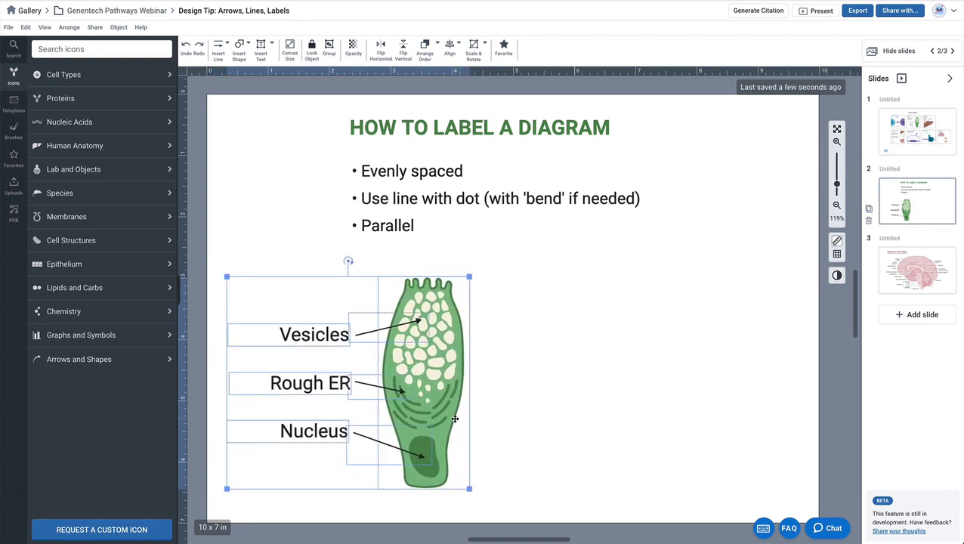
# Place a duplicate of the diagram on the right and delete the copy's three arrows
pyautogui.moveTo(447, 418); pyautogui.dragTo(690, 412)
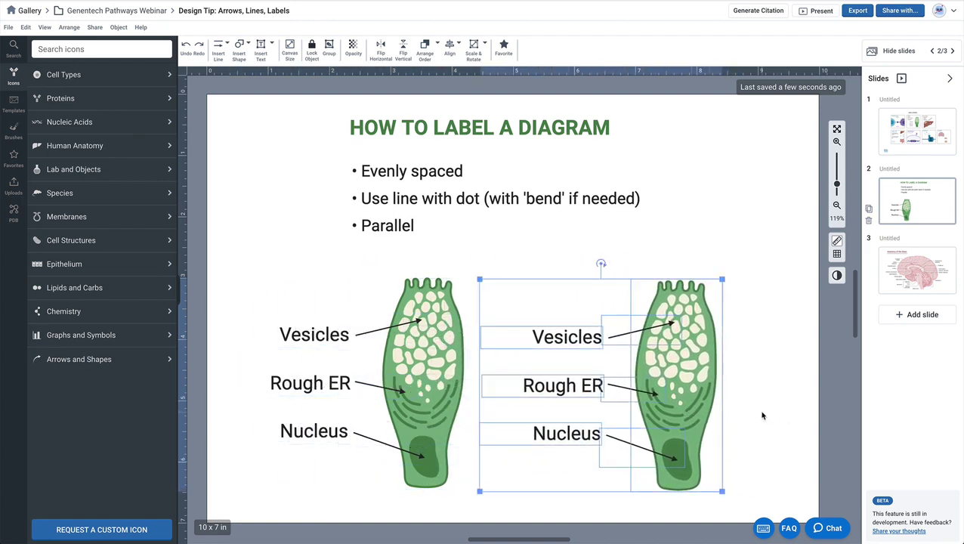
pyautogui.click(762, 414)
pyautogui.moveTo(624, 323); pyautogui.dragTo(615, 446)
pyautogui.press('Delete')
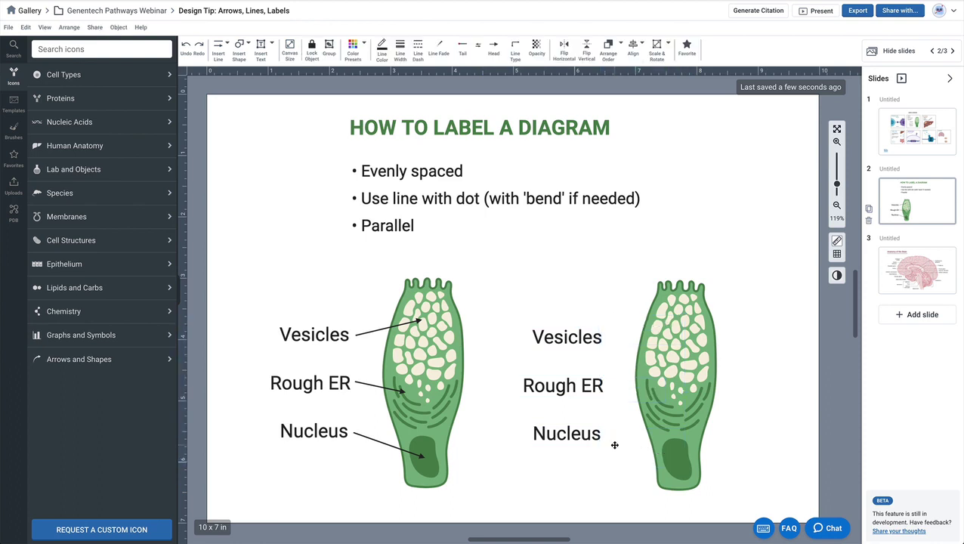
pyautogui.click(220, 47)
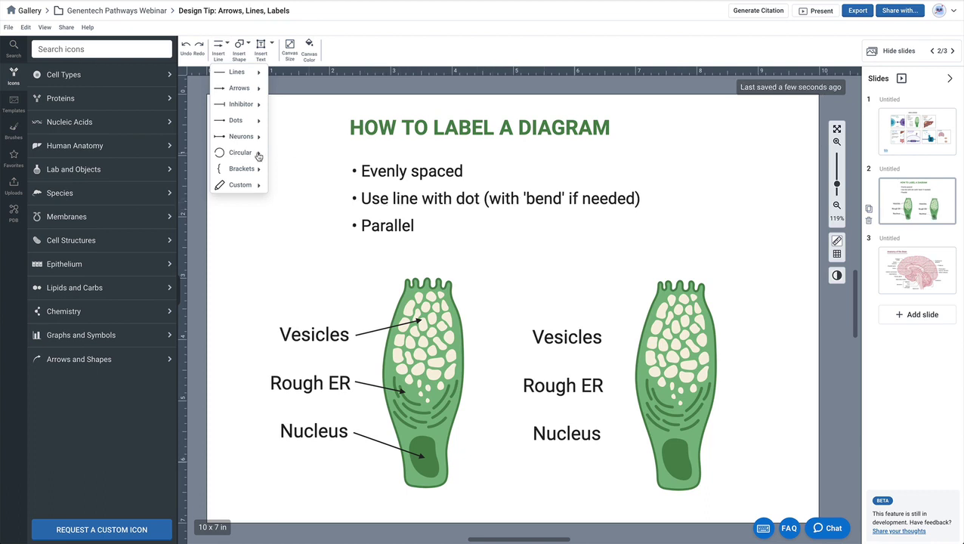
# Draw a bent dot-line from the right copy's Vesicles label into its vesicles, then undo the bend
pyautogui.moveTo(242, 123)
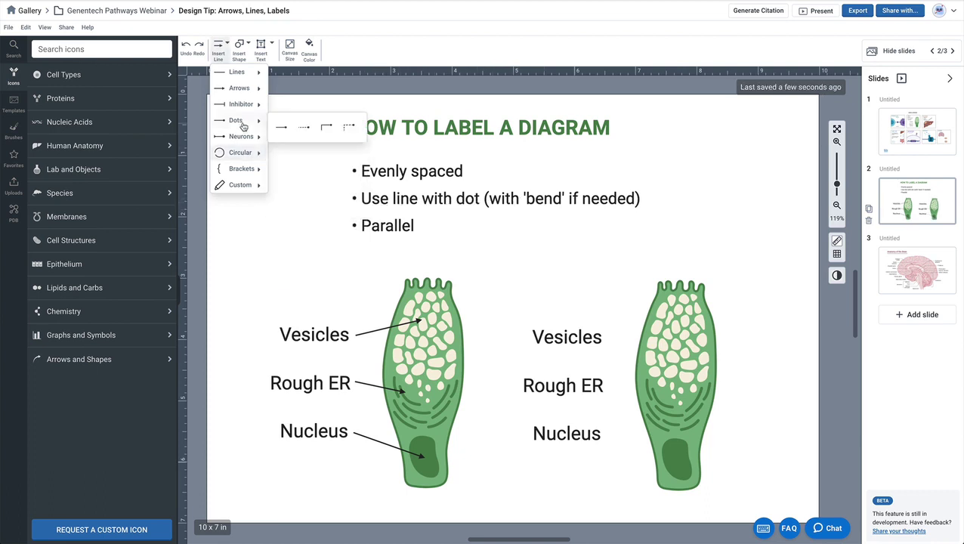
pyautogui.click(326, 129)
pyautogui.moveTo(607, 338); pyautogui.dragTo(678, 310)
pyautogui.click(778, 359)
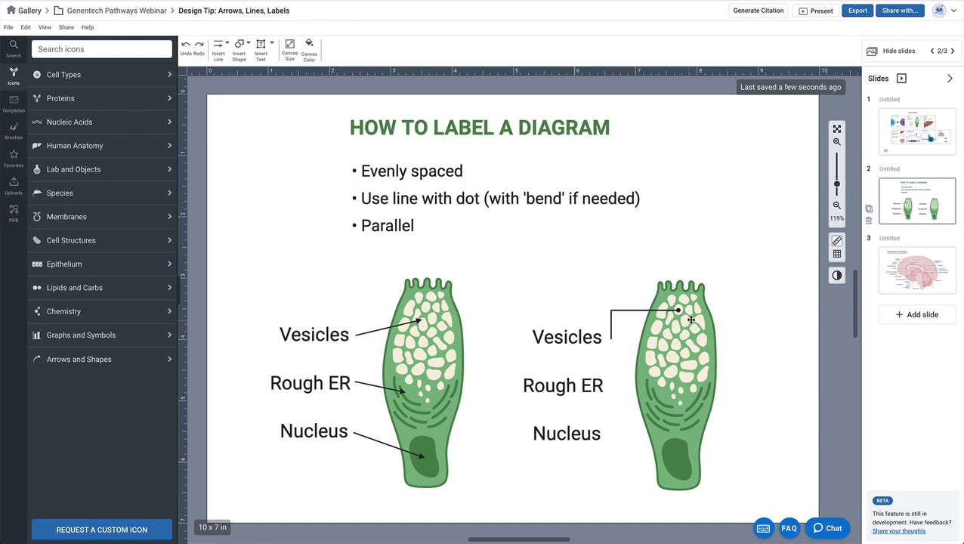
pyautogui.click(611, 335)
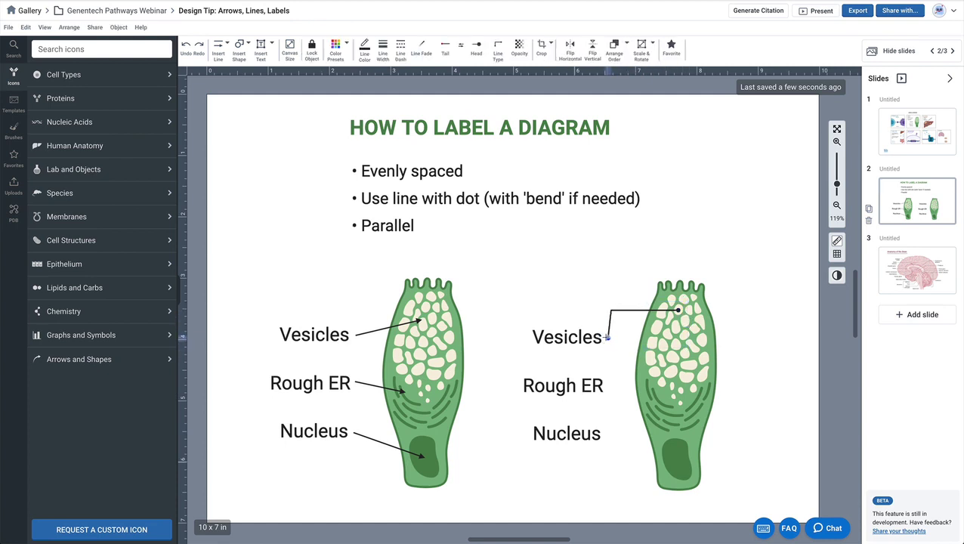
pyautogui.hotkey('ctrl', 'z')
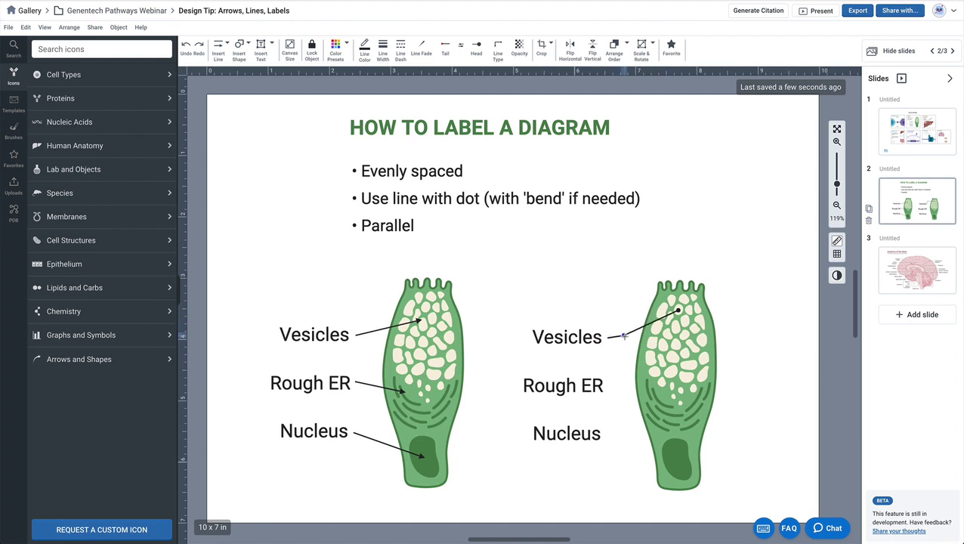
pyautogui.click(624, 337)
pyautogui.click(755, 342)
pyautogui.click(608, 339)
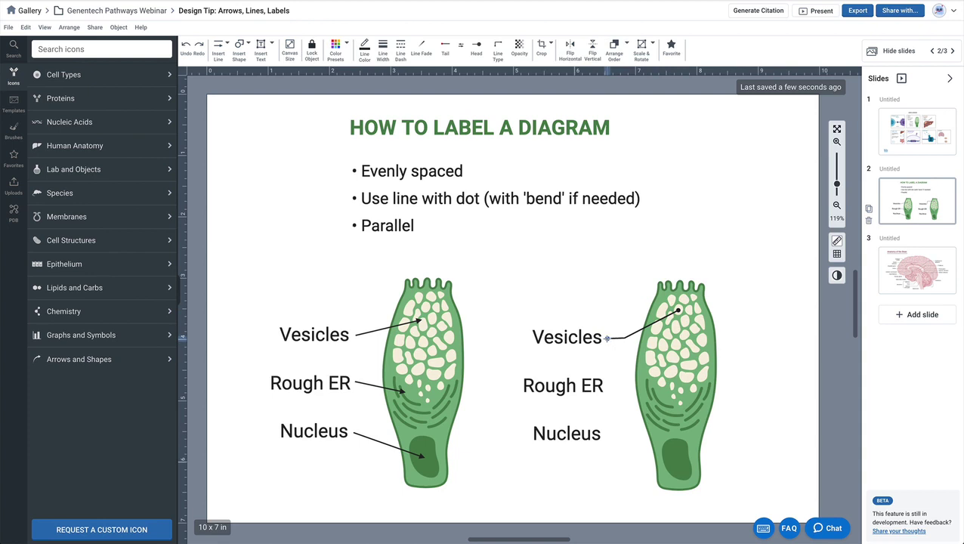
pyautogui.click(745, 341)
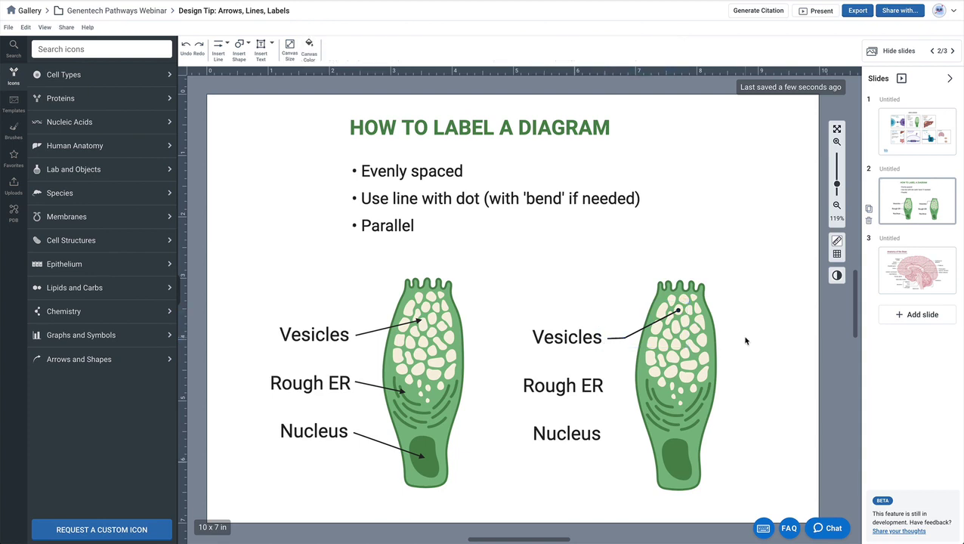
pyautogui.click(628, 339)
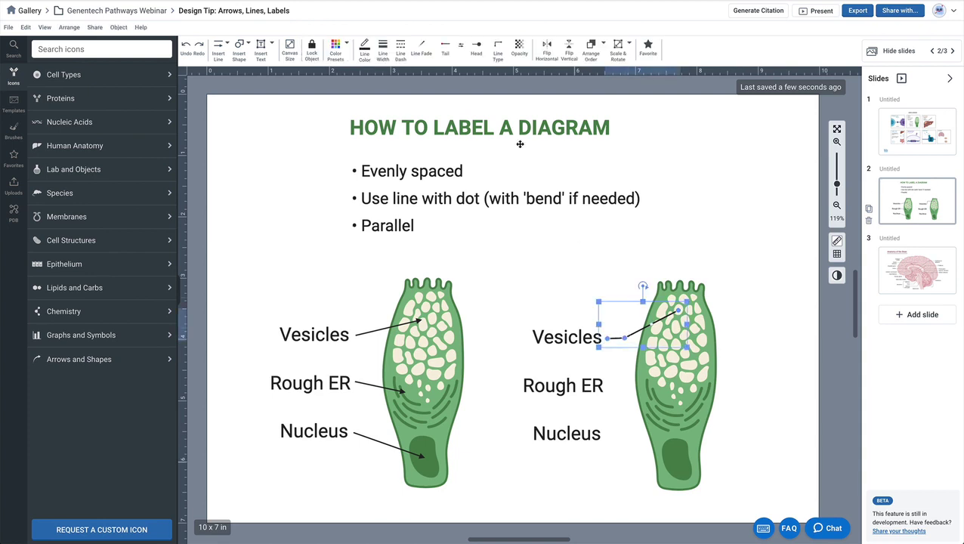
# Set the right Vesicles line's head to a dot and move it toward a vesicle
pyautogui.click(479, 47)
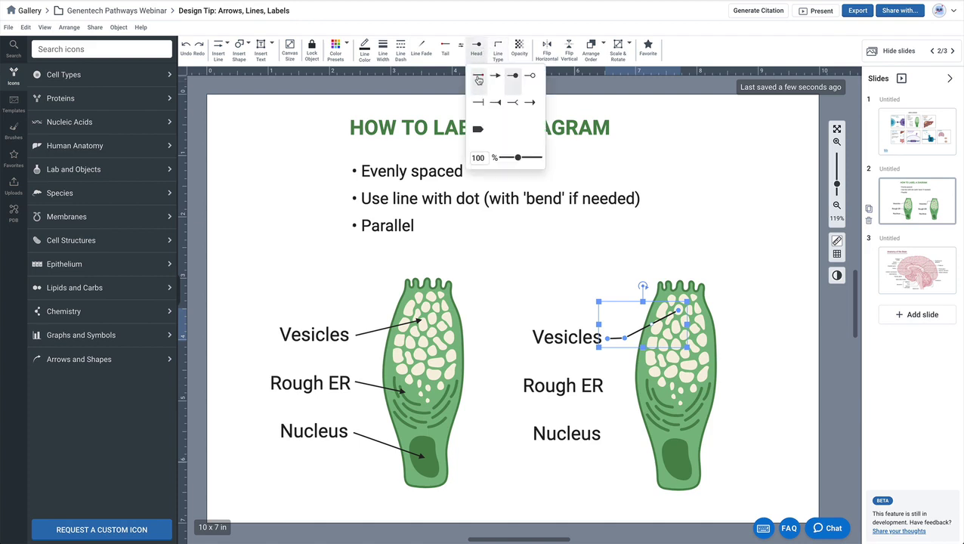
pyautogui.click(477, 80)
pyautogui.click(688, 165)
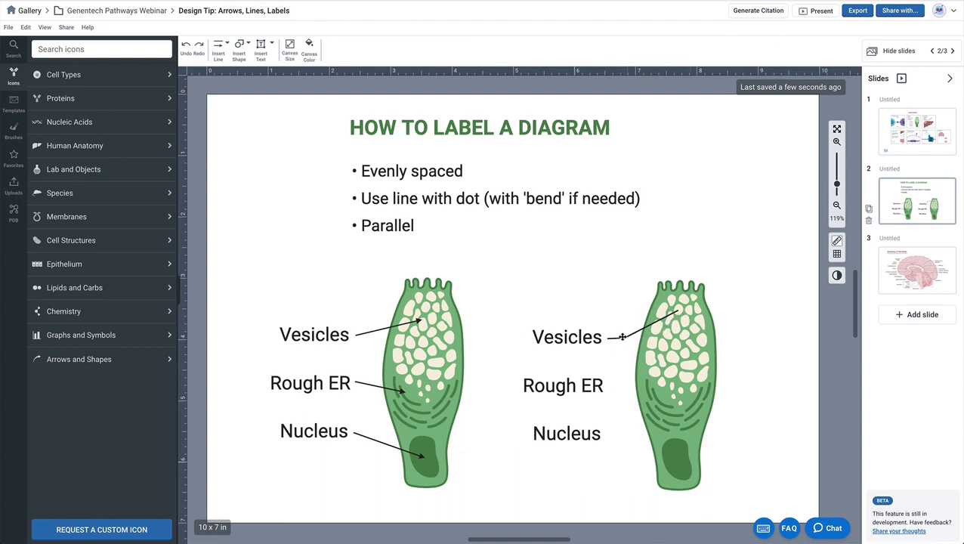
pyautogui.click(627, 340)
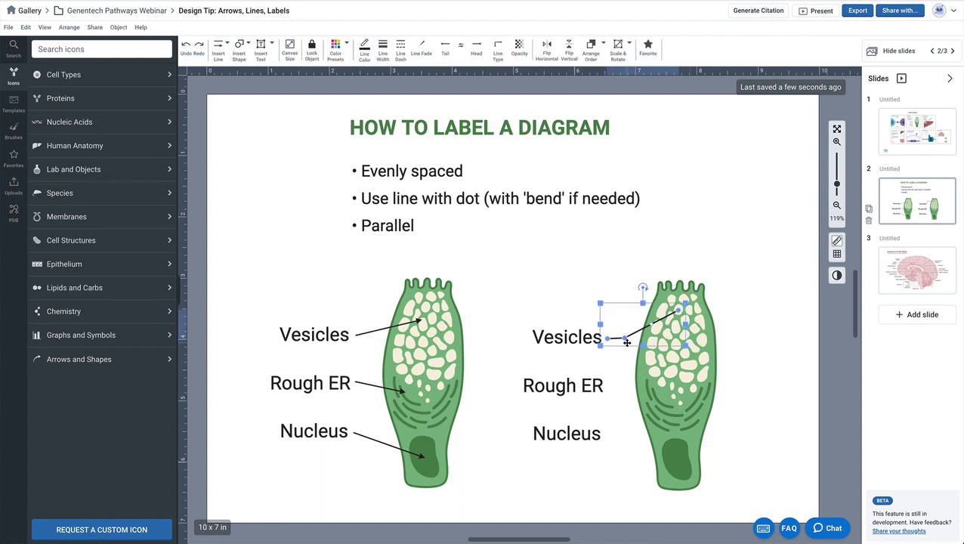
pyautogui.click(476, 47)
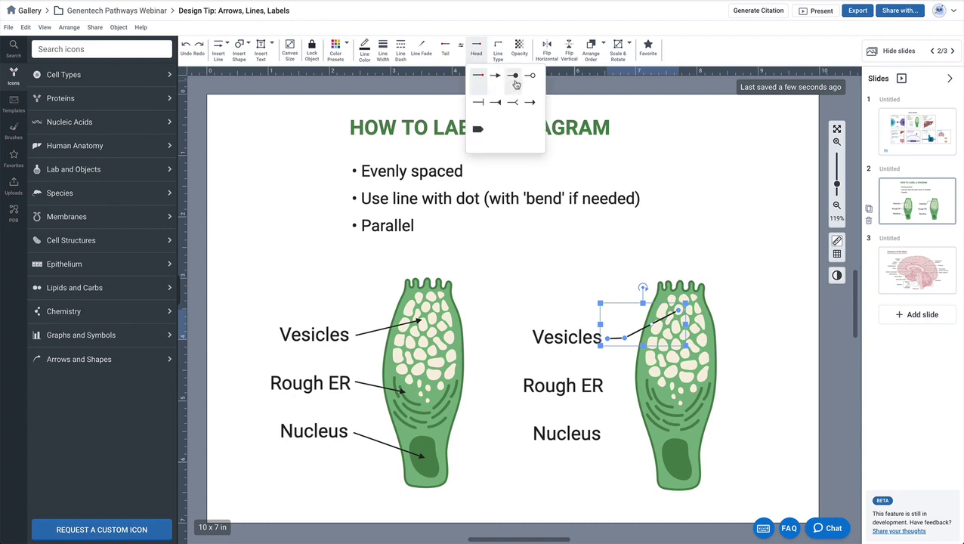
pyautogui.click(515, 76)
pyautogui.click(768, 338)
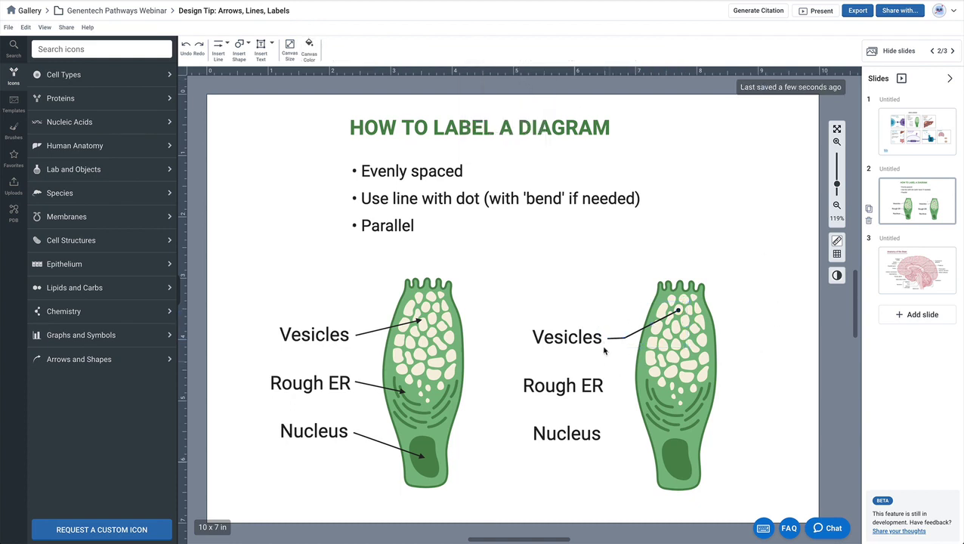
pyautogui.moveTo(625, 338)
pyautogui.mouseDown()
pyautogui.moveTo(602, 314)
pyautogui.moveTo(616, 310)
pyautogui.moveTo(636, 332)
pyautogui.mouseUp()
# Copy the Vesicles line for Rough ER and Nucleus, placing the Nucleus dot on the nucleus
pyautogui.click(727, 362)
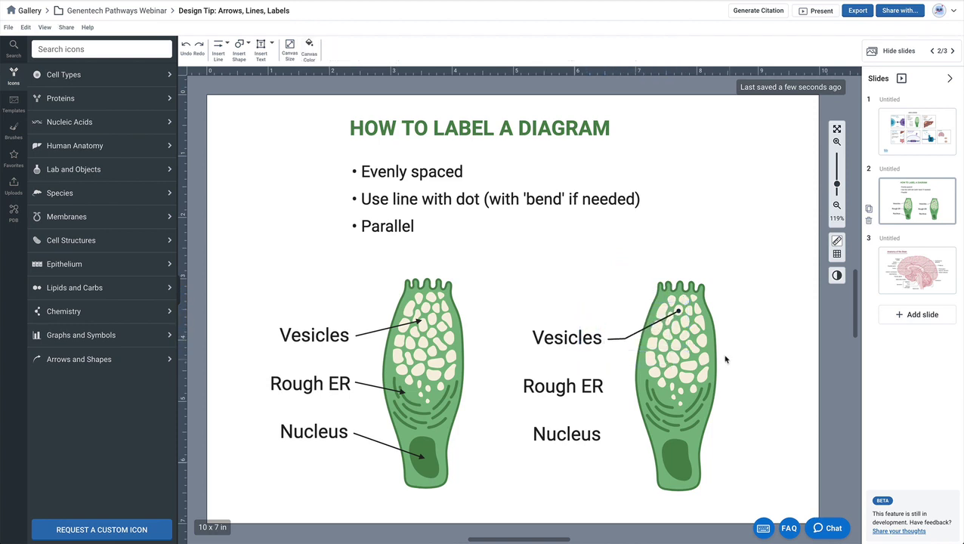
pyautogui.moveTo(627, 338); pyautogui.dragTo(634, 434)
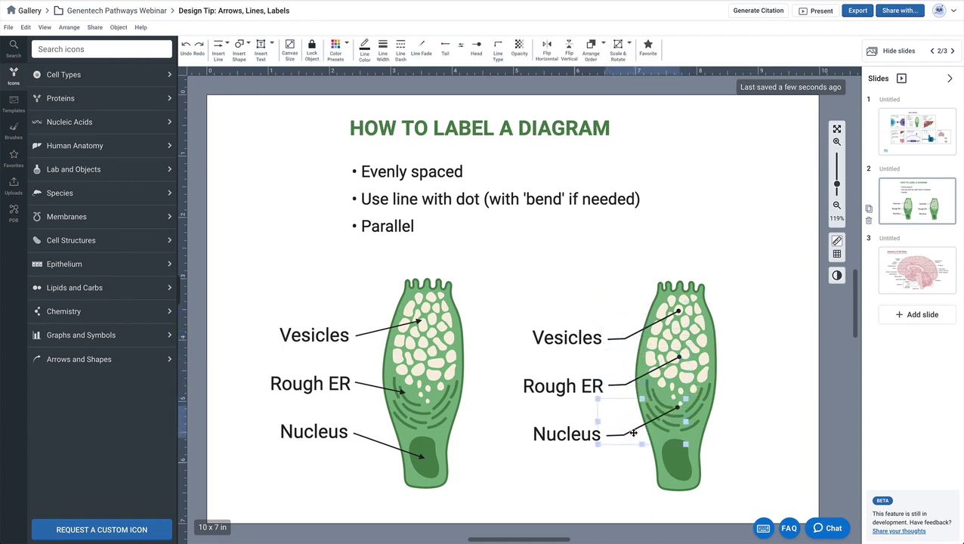
pyautogui.click(771, 448)
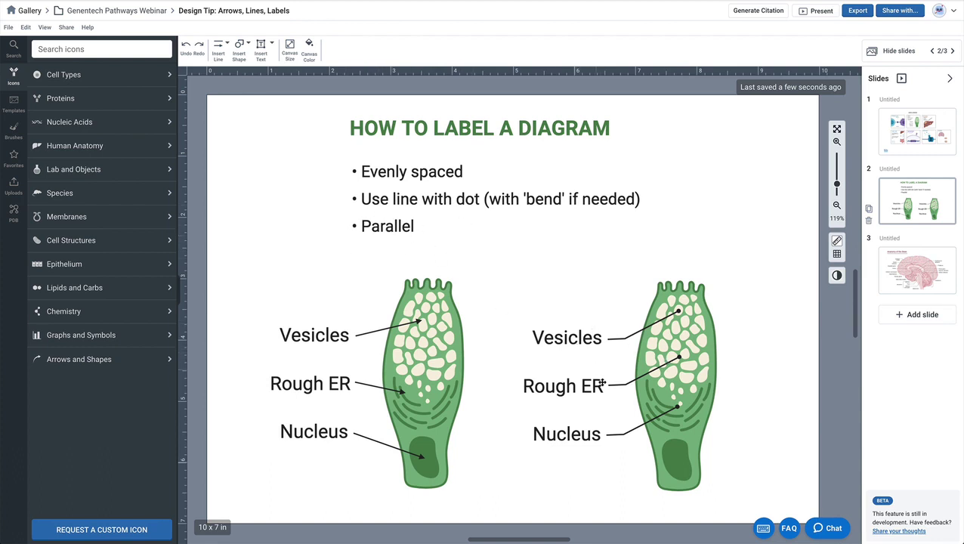
pyautogui.click(632, 433)
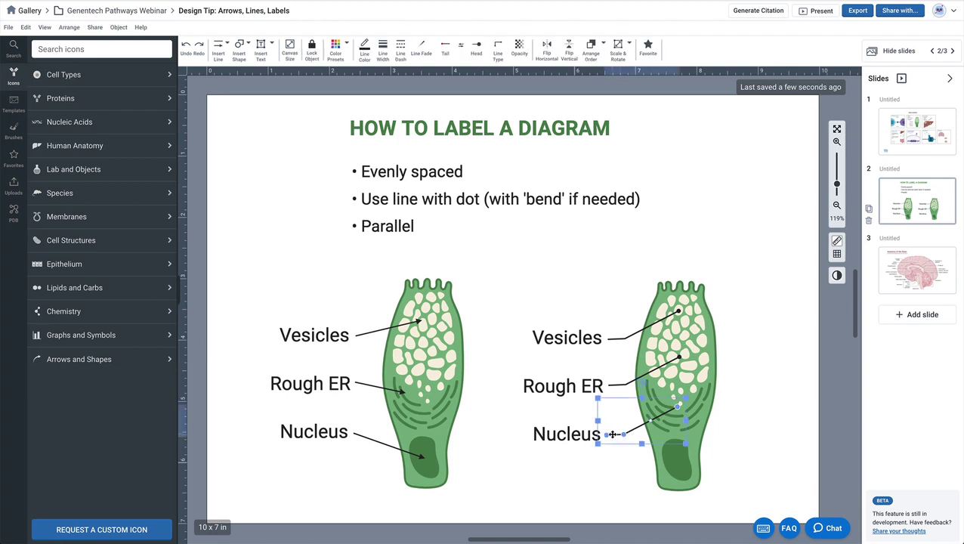
pyautogui.moveTo(678, 407); pyautogui.dragTo(673, 462)
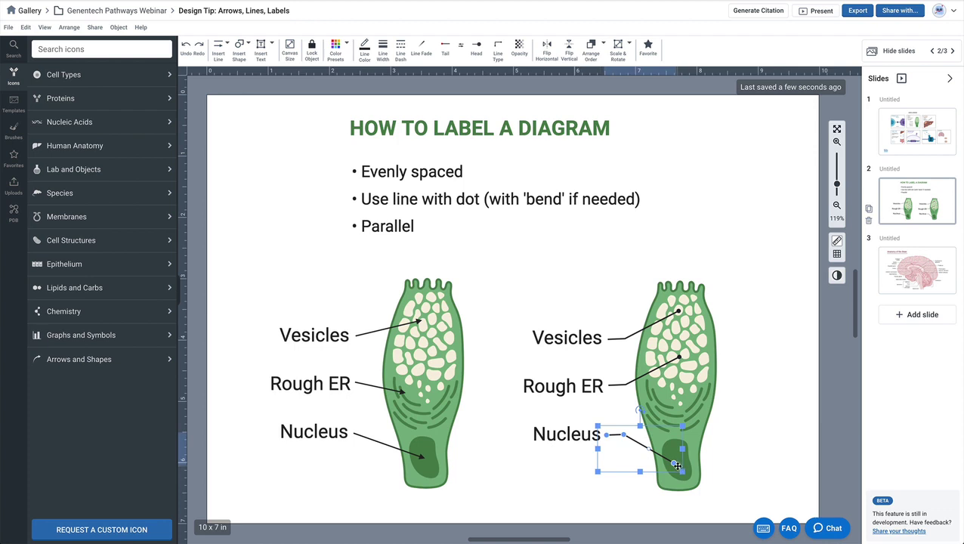
# Reposition the Rough ER line so its dot sits on the rough ER
pyautogui.click(678, 356)
pyautogui.moveTo(678, 356); pyautogui.dragTo(669, 407)
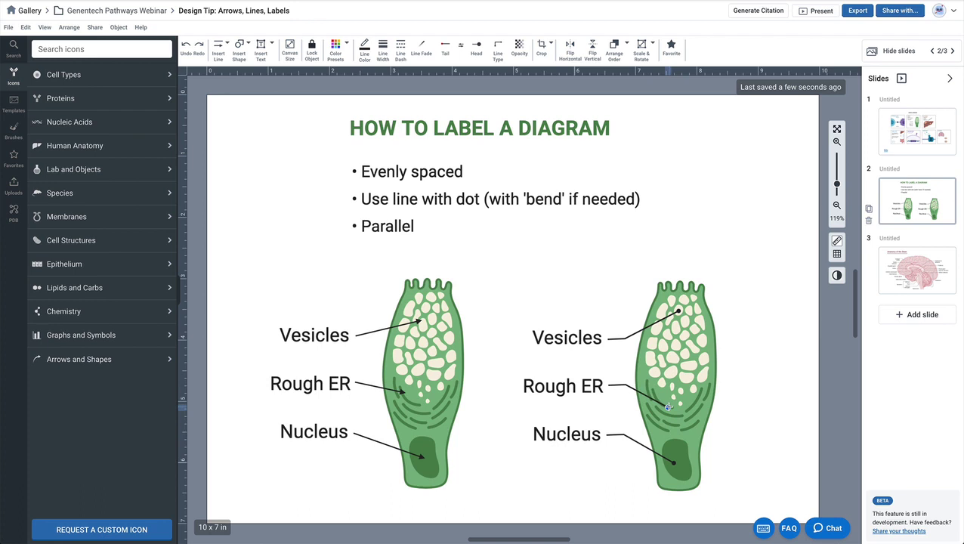
pyautogui.click(760, 444)
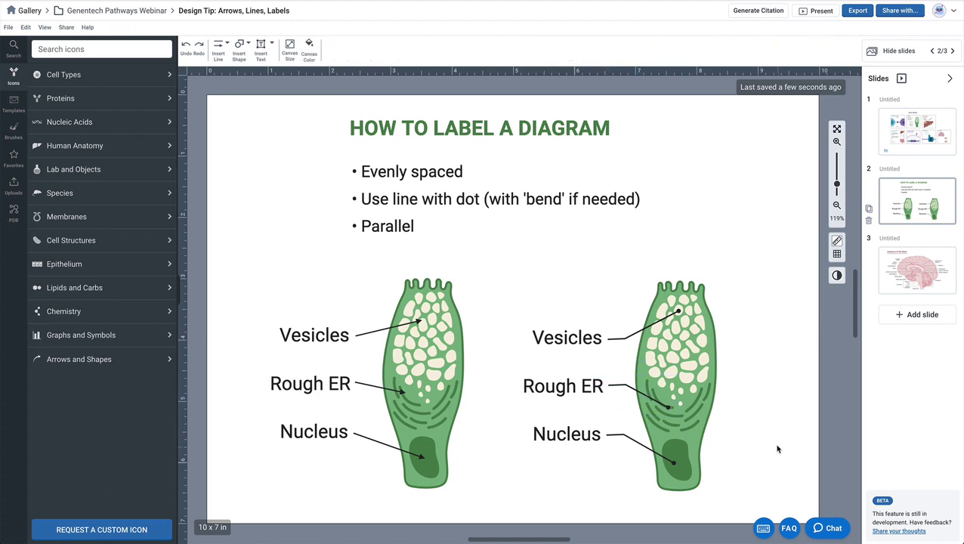
pyautogui.click(654, 409)
pyautogui.moveTo(668, 408); pyautogui.dragTo(648, 394)
# Set all three right-cell leader lines to 2.5 pt line width
pyautogui.click(754, 446)
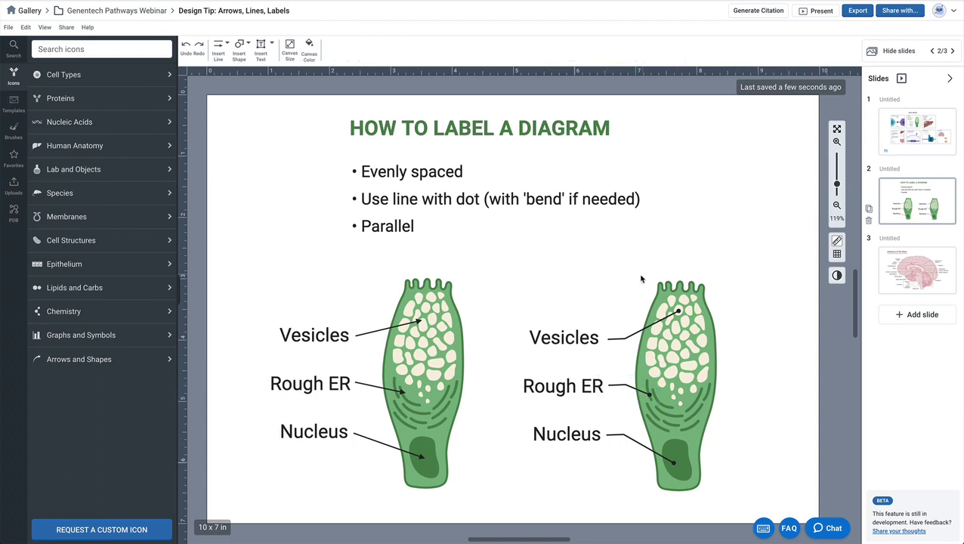
pyautogui.moveTo(611, 294); pyautogui.dragTo(616, 458)
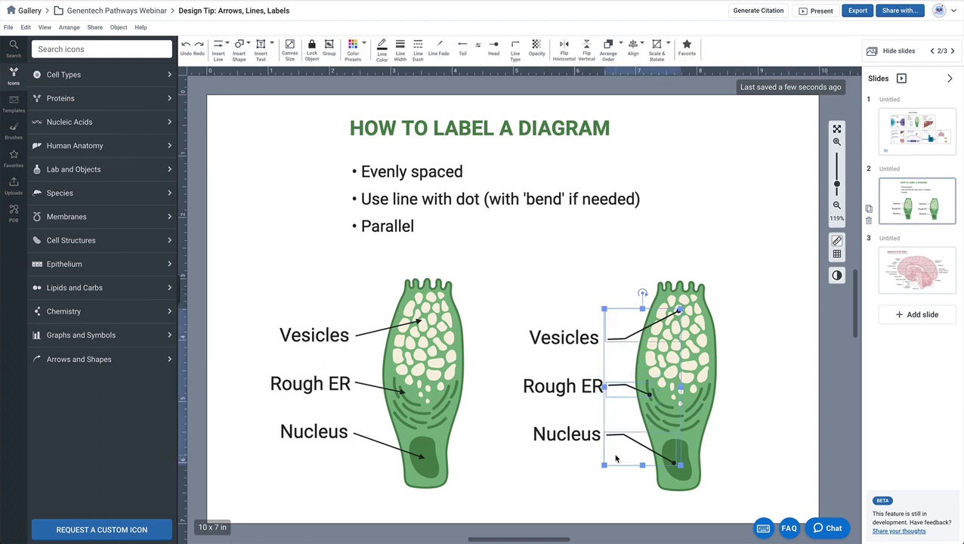
pyautogui.click(400, 49)
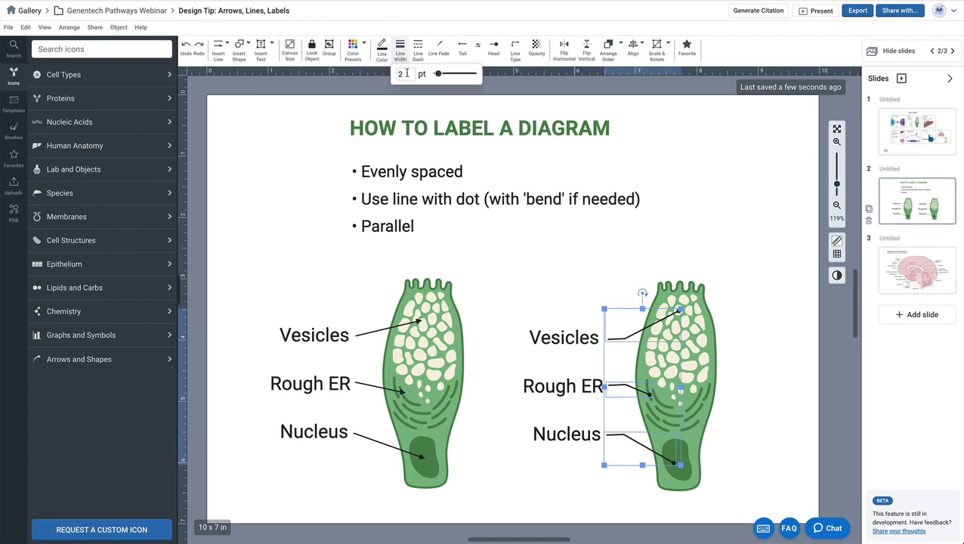
pyautogui.write('3')
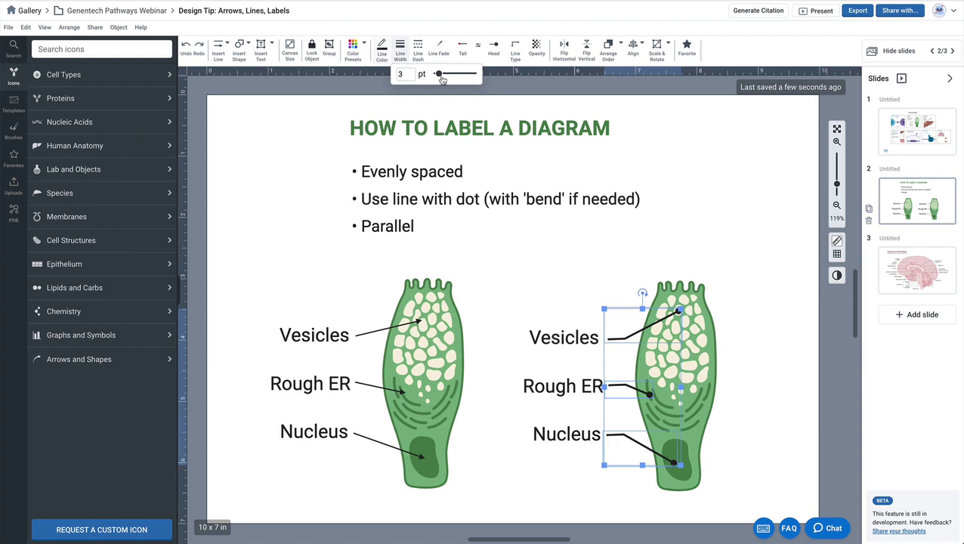
pyautogui.press('BackSpace')
pyautogui.write('2.5')
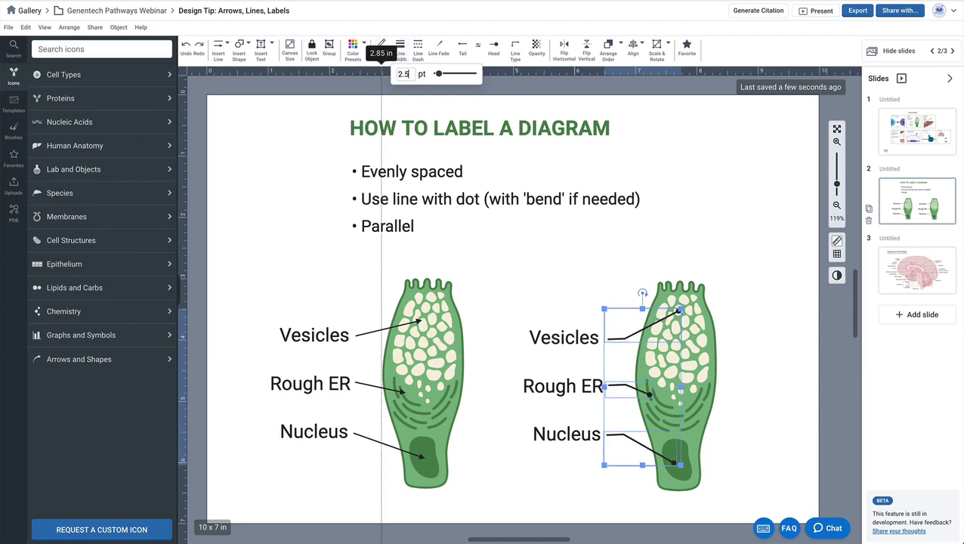
# Resize the lines' end dots to 110% with the Head size slider
pyautogui.click(493, 48)
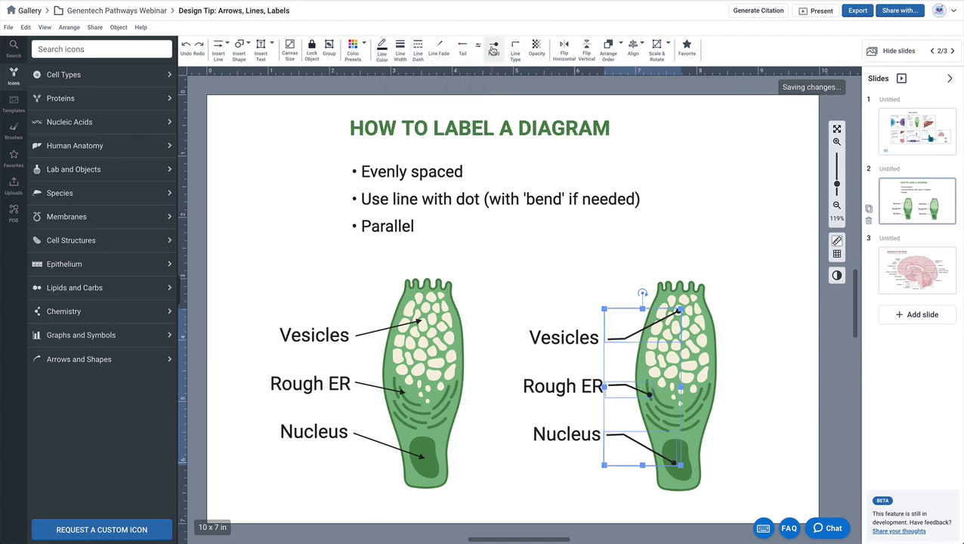
pyautogui.moveTo(536, 159)
pyautogui.mouseDown()
pyautogui.moveTo(549, 158)
pyautogui.moveTo(525, 160)
pyautogui.moveTo(537, 162)
pyautogui.mouseUp()
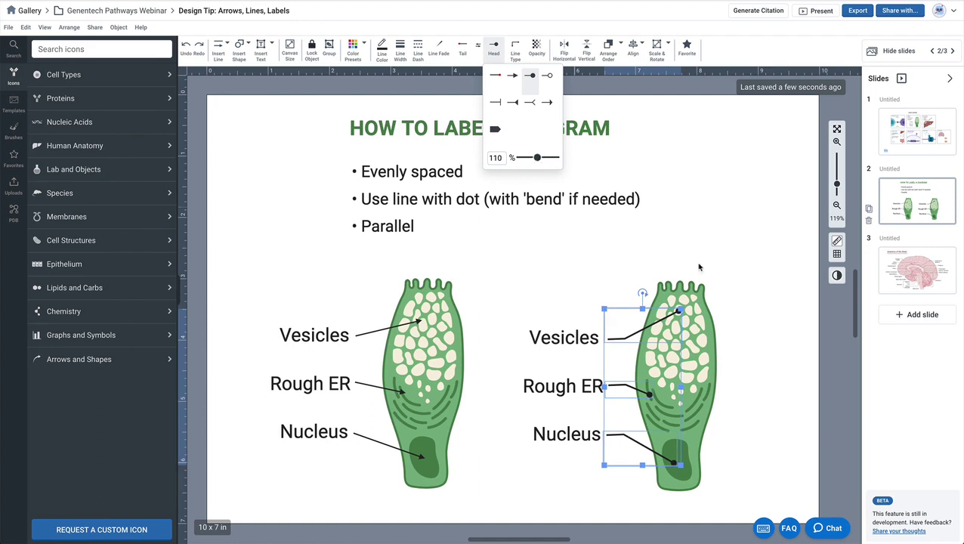
pyautogui.click(667, 235)
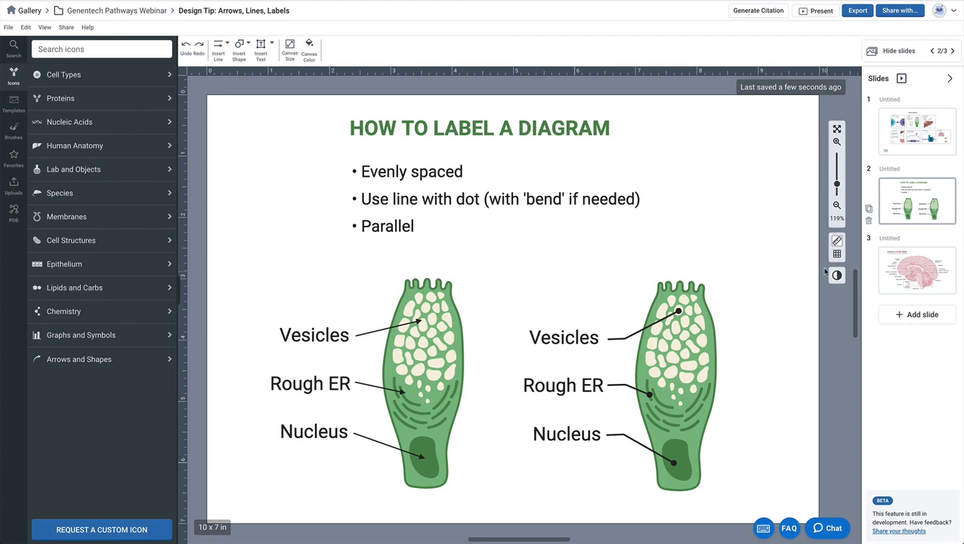
# Switch to the slide 3 thumbnail, Anatomy of the Brain
pyautogui.click(932, 278)
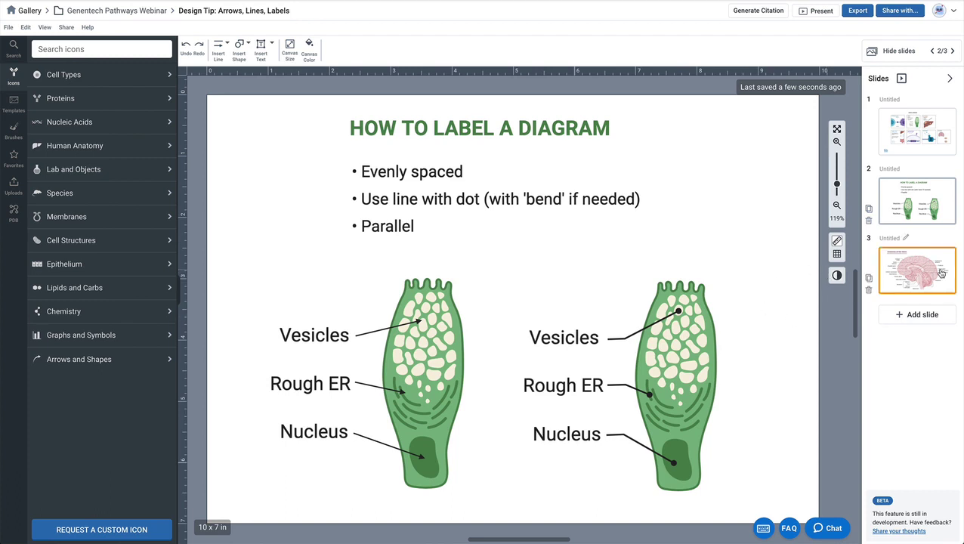